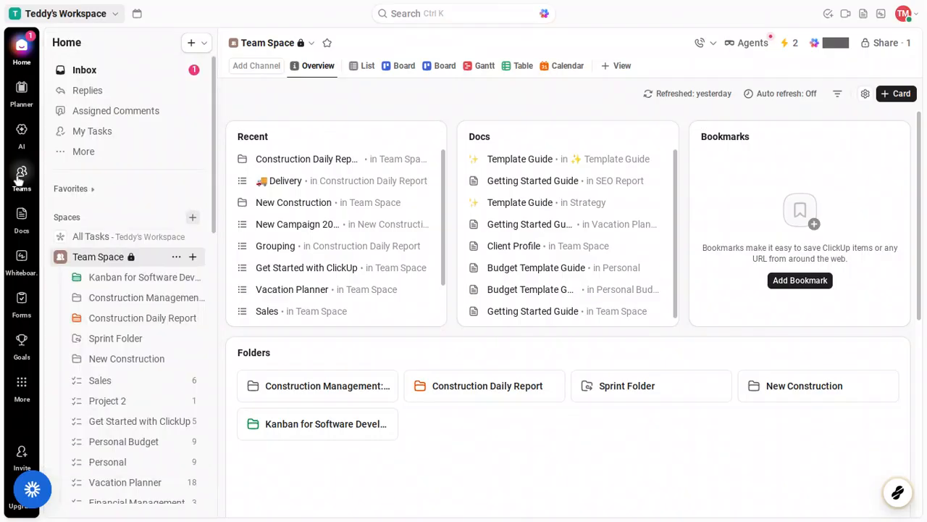
Open the Teams hub from the left sidebar icon
left_click(21, 175)
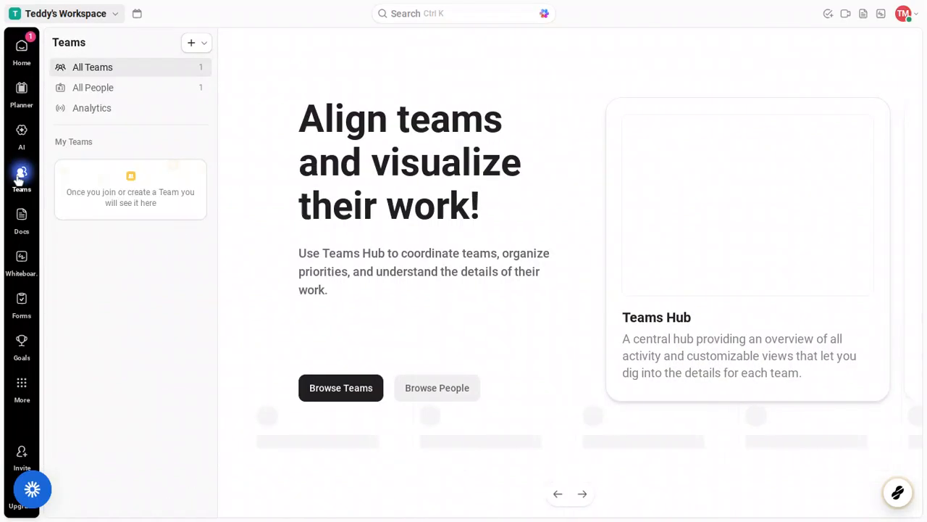
mouse_move(21, 172)
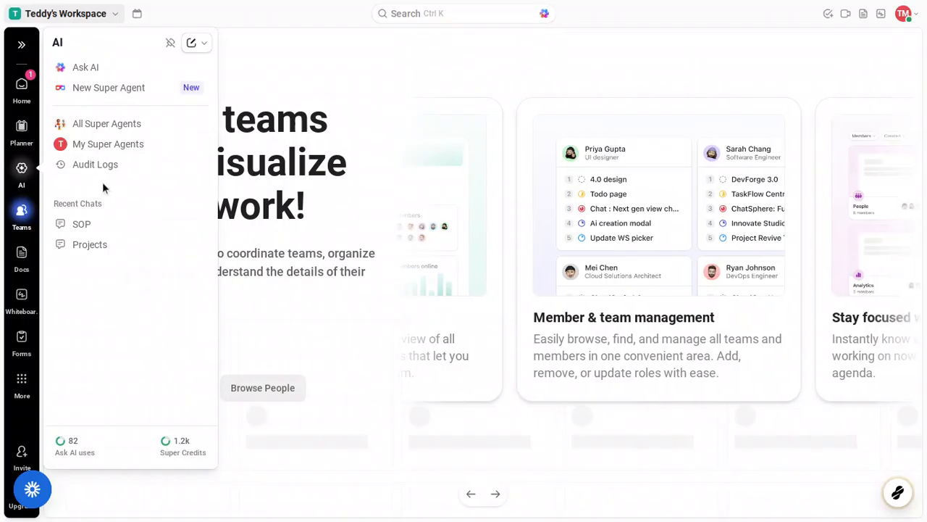
mouse_move(24, 211)
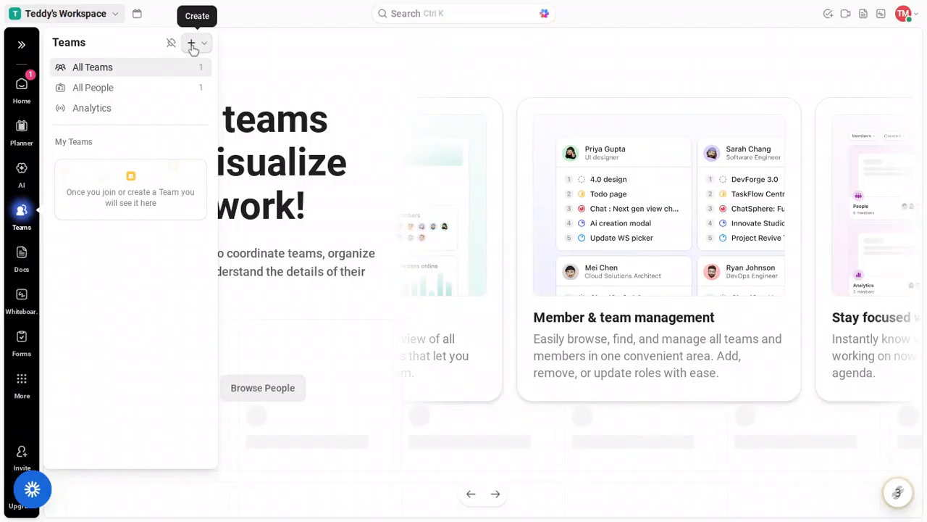
left_click(192, 44)
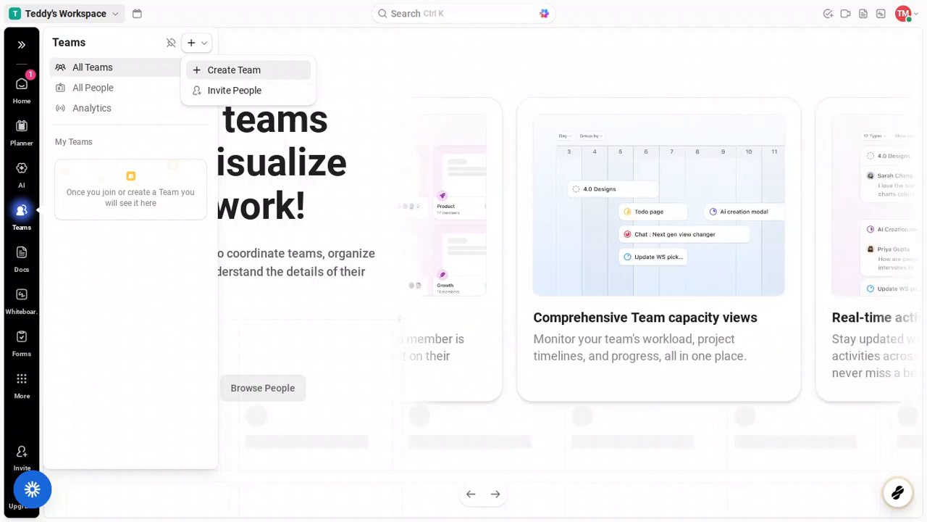
Start a new team using the Create Team option in the Teams panel
left_click(259, 71)
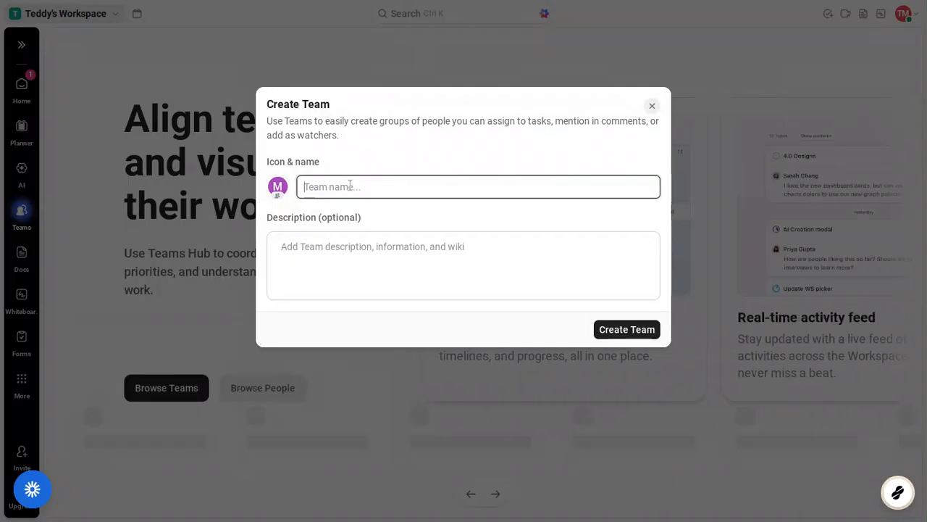
Enter 'Dream Team' as the team name in the Create Team form
type("Dr")
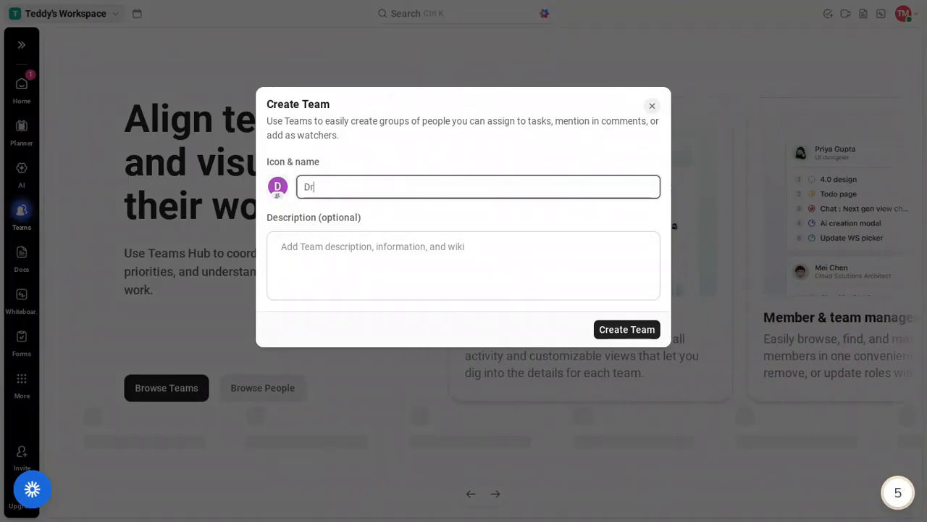
type("eam Team")
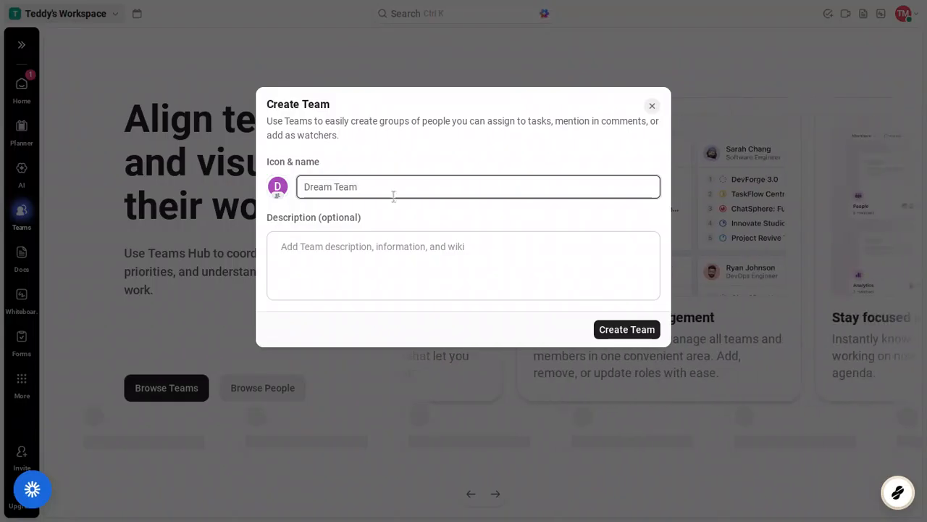
left_click(364, 252)
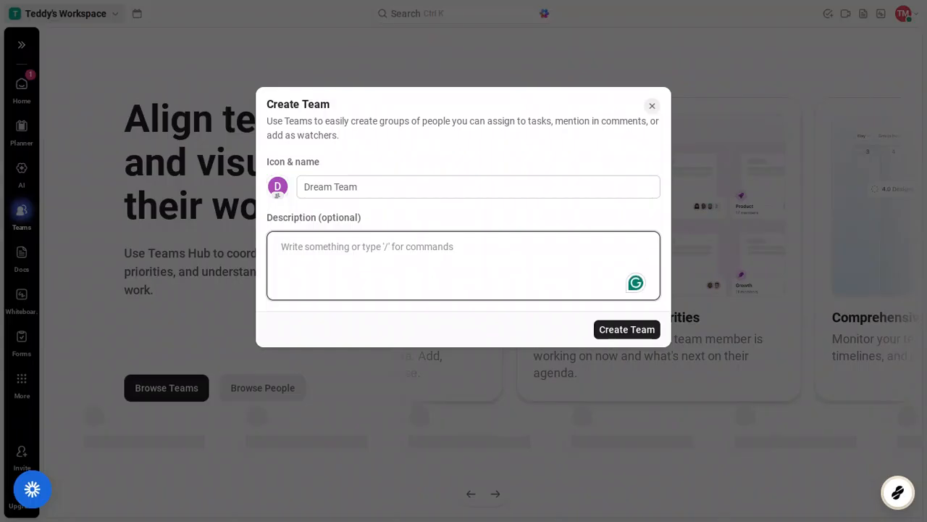
Describe the team as 'Producing top tier products' and create Dream Team
type("P")
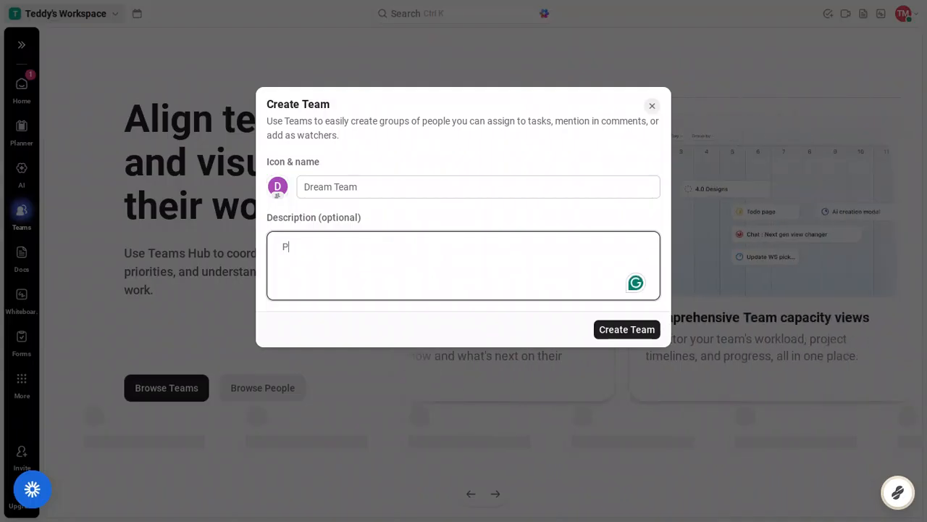
type("roduc")
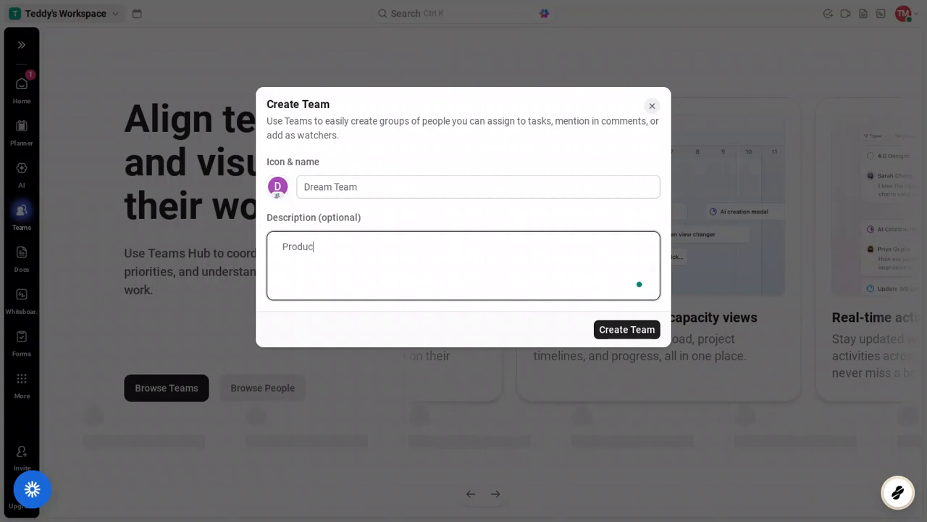
type("ing ")
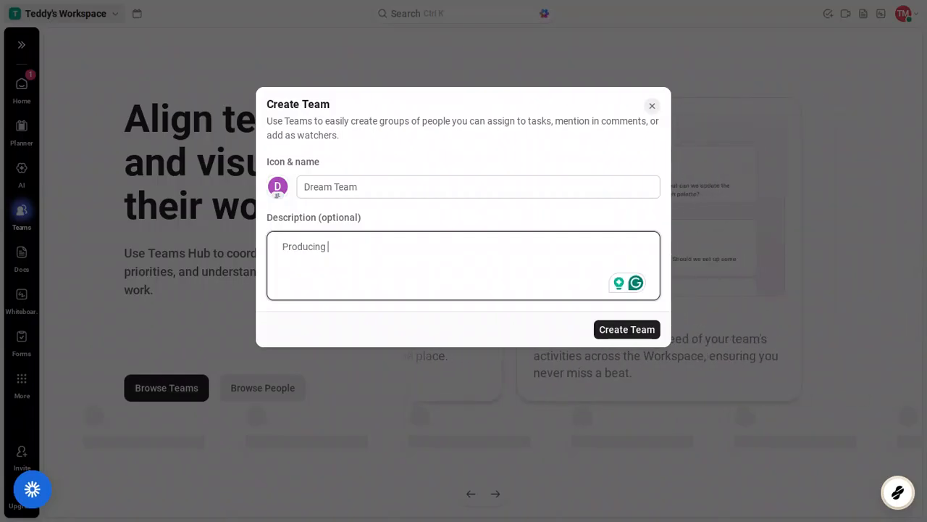
type("top")
type(" tier")
type(" pro")
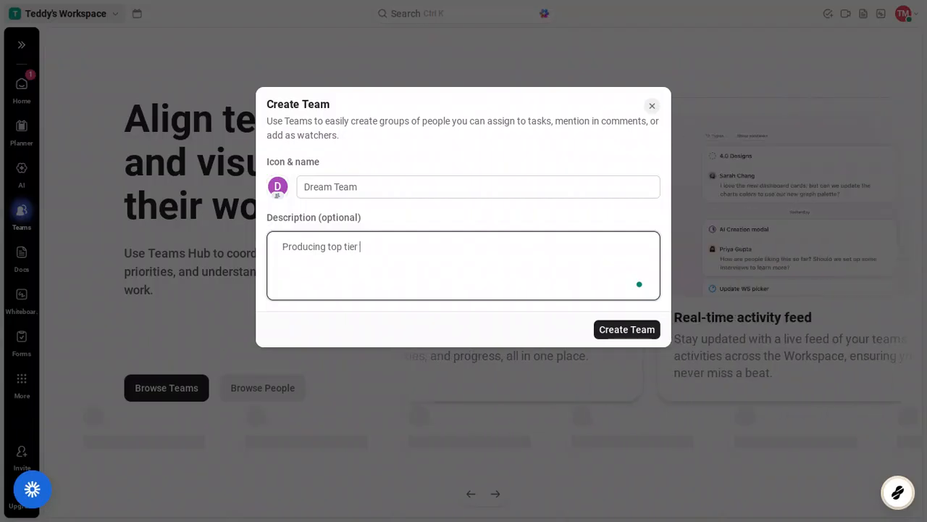
type("duct")
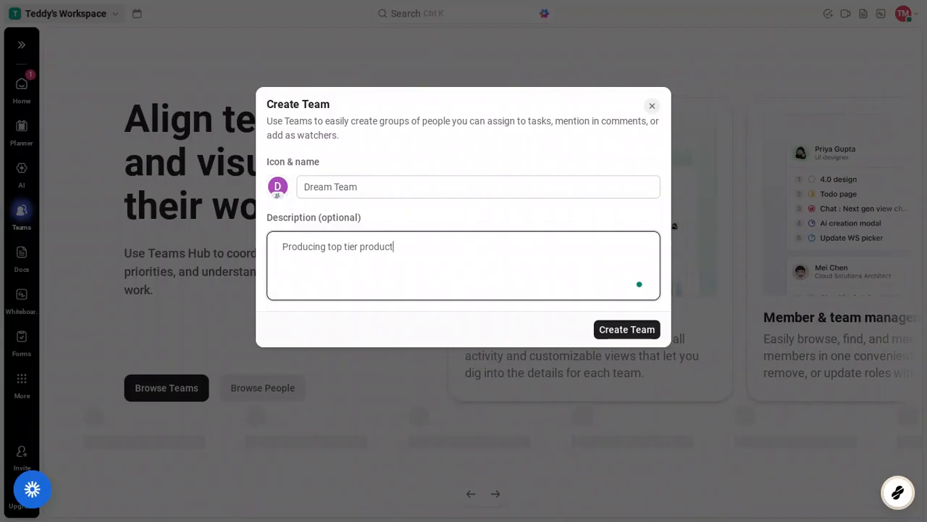
type("s")
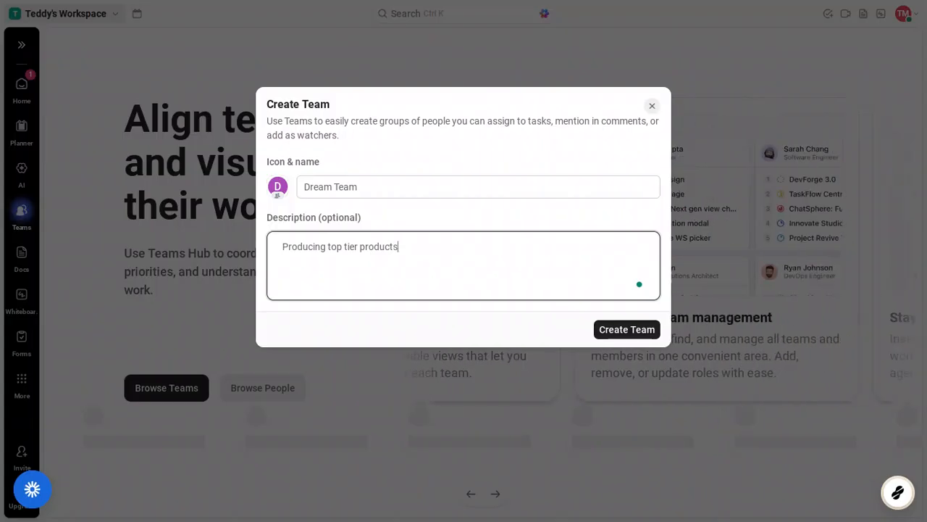
left_click(628, 330)
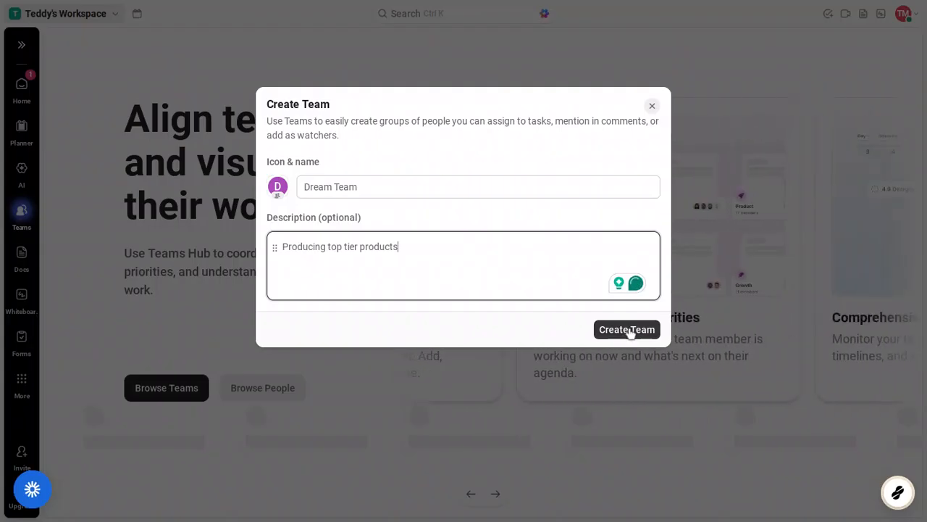
left_click(629, 331)
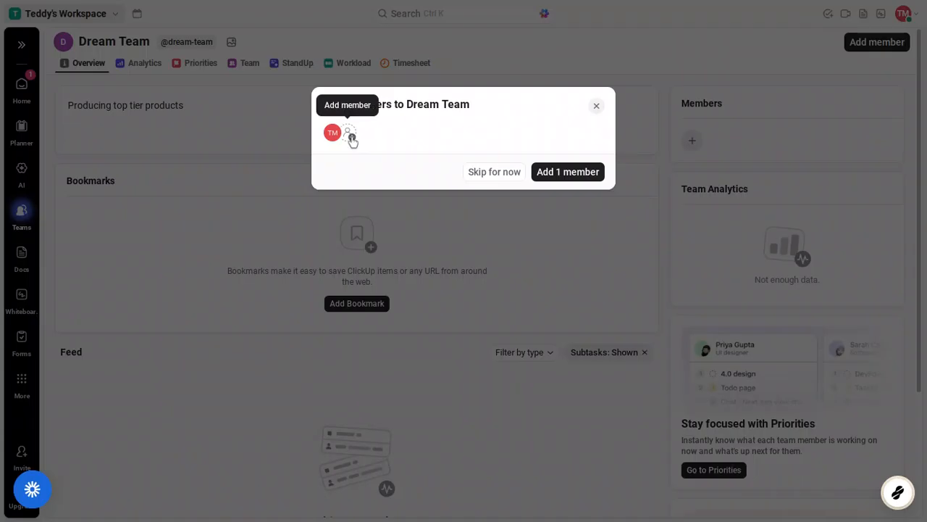
Skip the add-members prompt without picking anyone from the member list
left_click(351, 138)
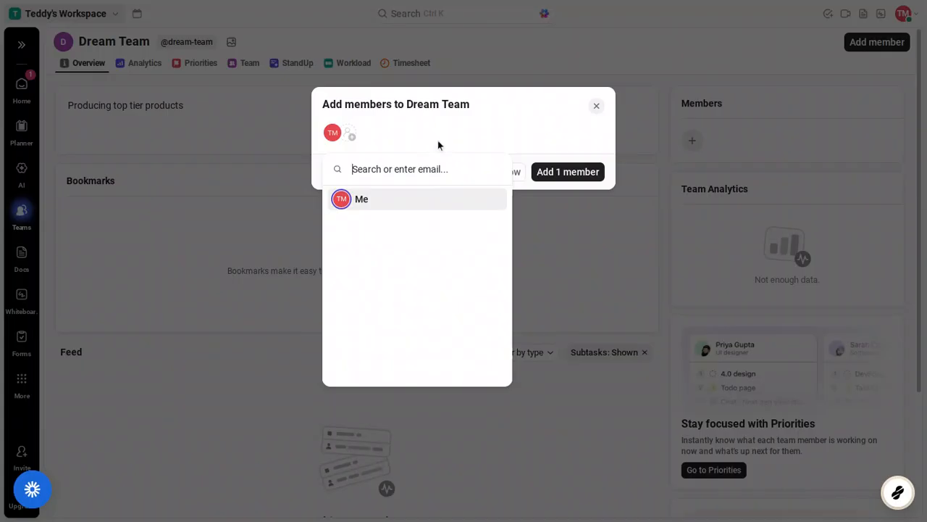
left_click(493, 132)
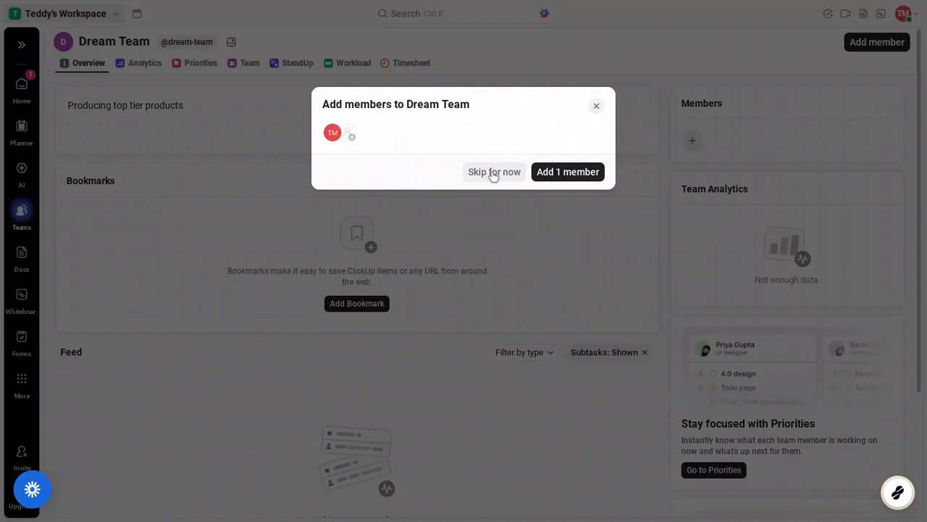
left_click(493, 174)
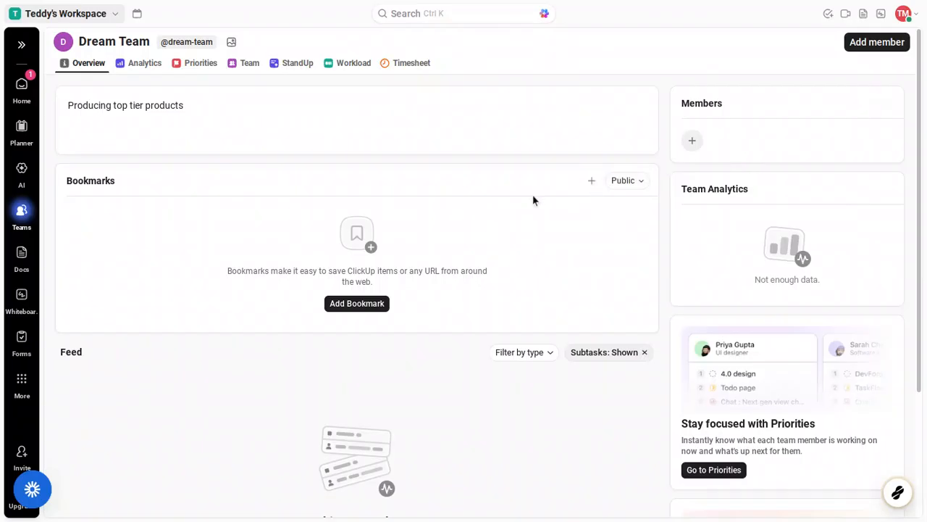
Review the Dream Team overview, then switch to its Timesheet tab
scroll(532, 200, "down", 3)
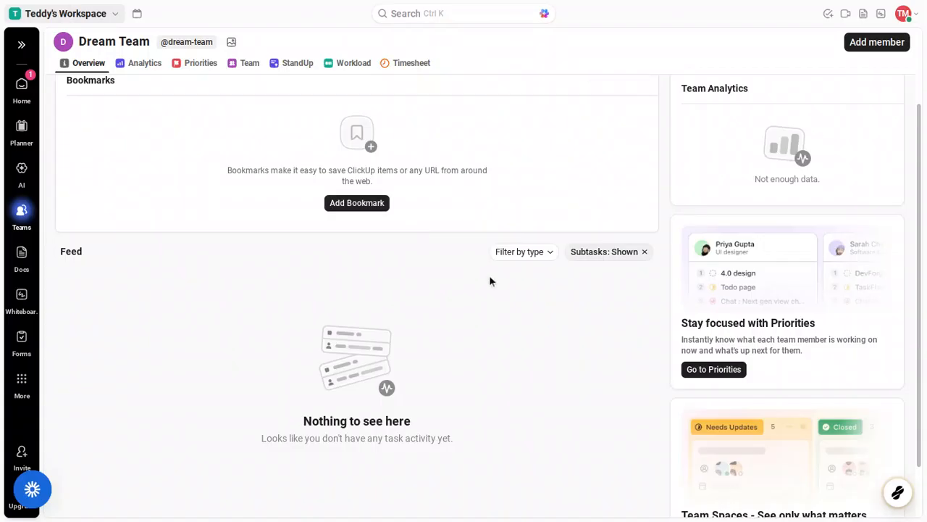
scroll(490, 281, "down", 2)
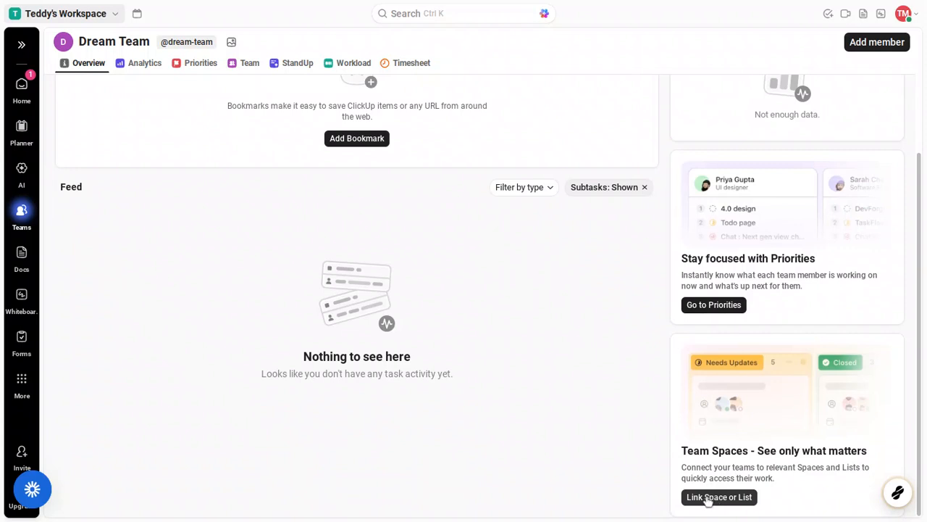
scroll(620, 384, "up", 5)
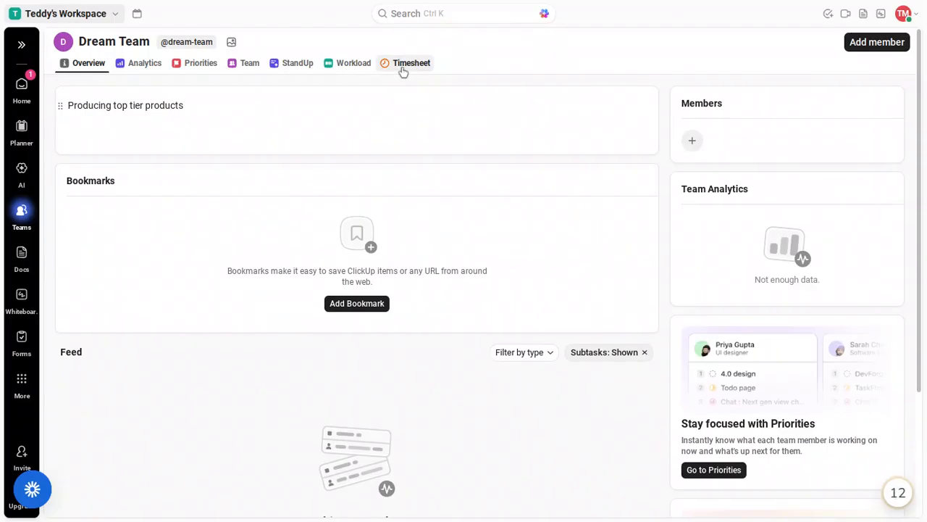
left_click(403, 67)
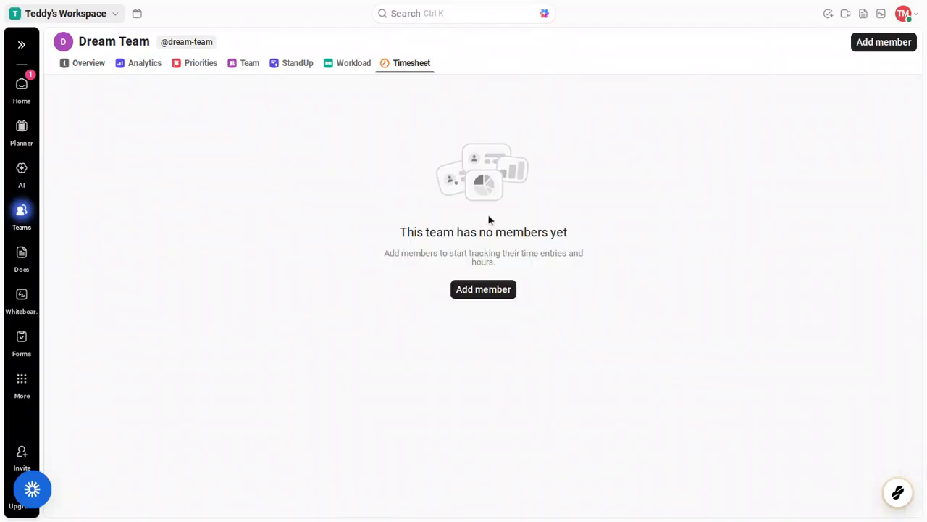
Add the first person to Dream Team from the email list and view the Team tab
left_click(481, 290)
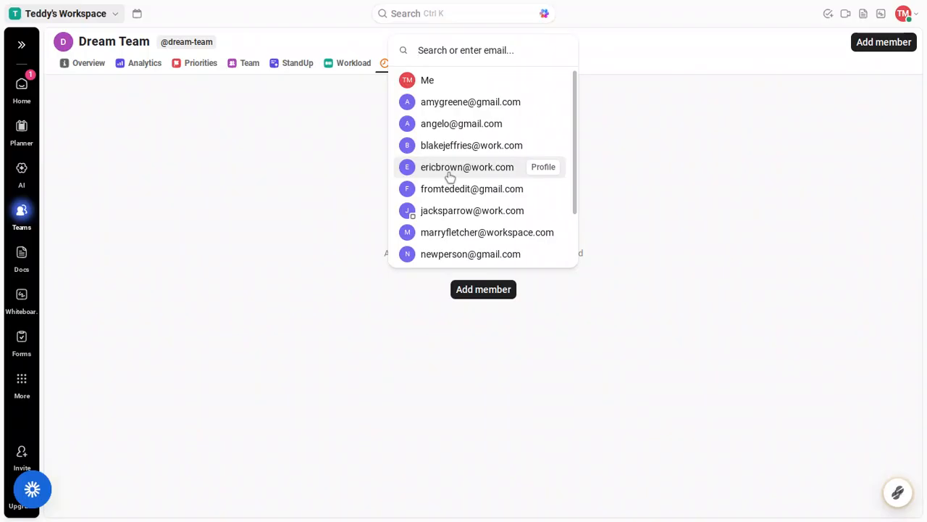
left_click(449, 177)
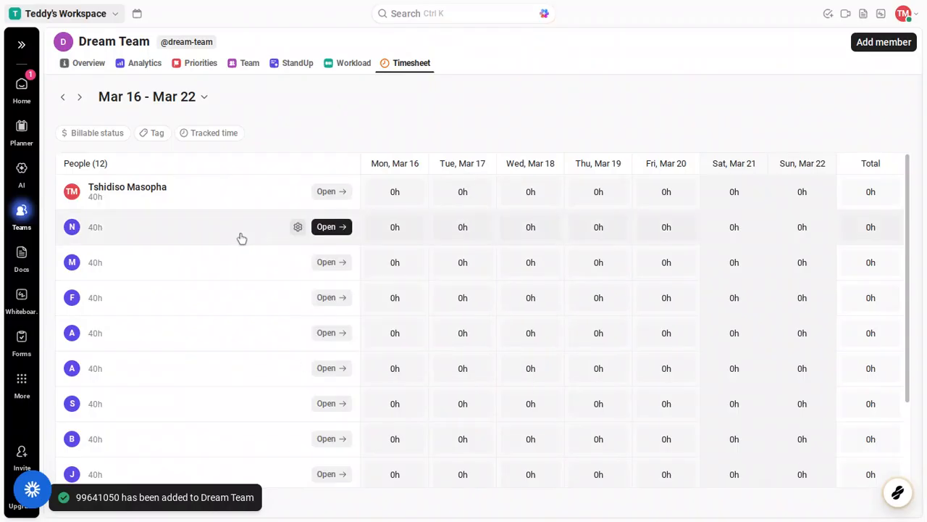
mouse_move(408, 225)
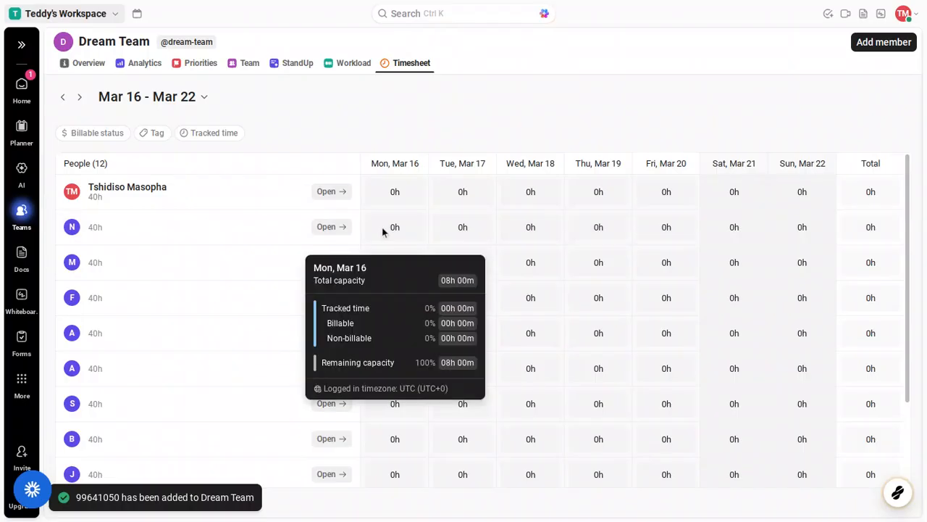
scroll(382, 227, "down", 3)
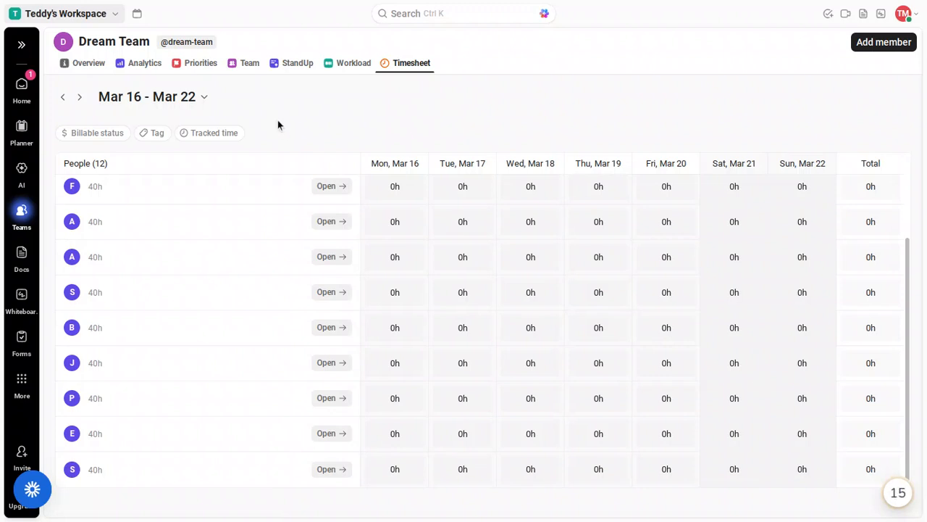
left_click(250, 63)
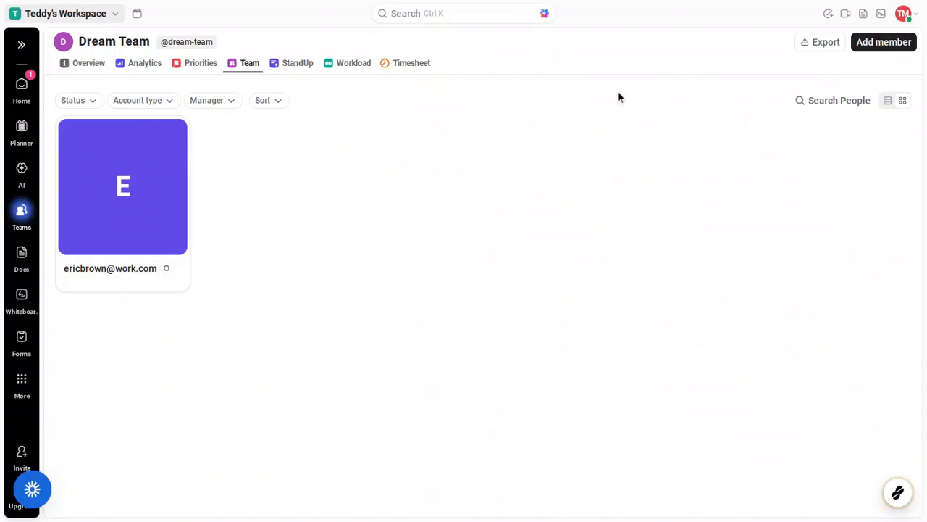
Add a second and third person from the member list, giving Dream Team three members
left_click(869, 45)
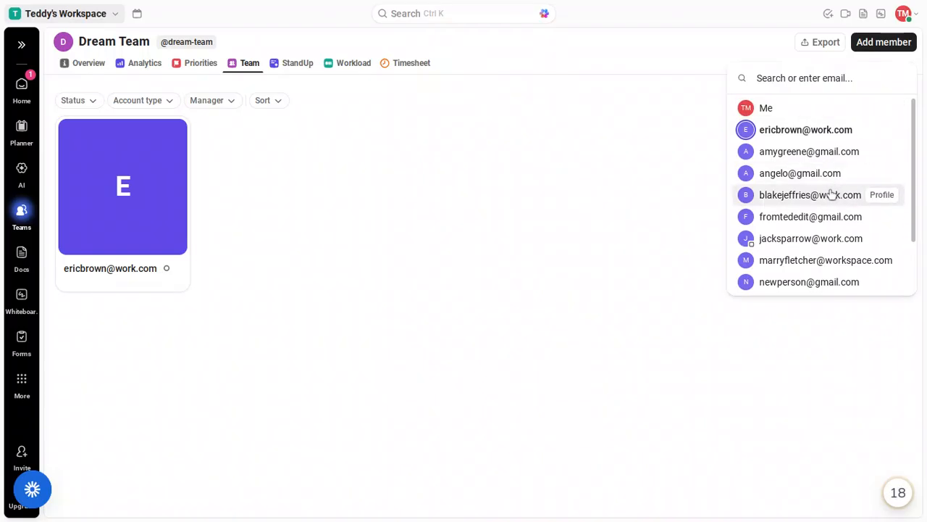
left_click(831, 194)
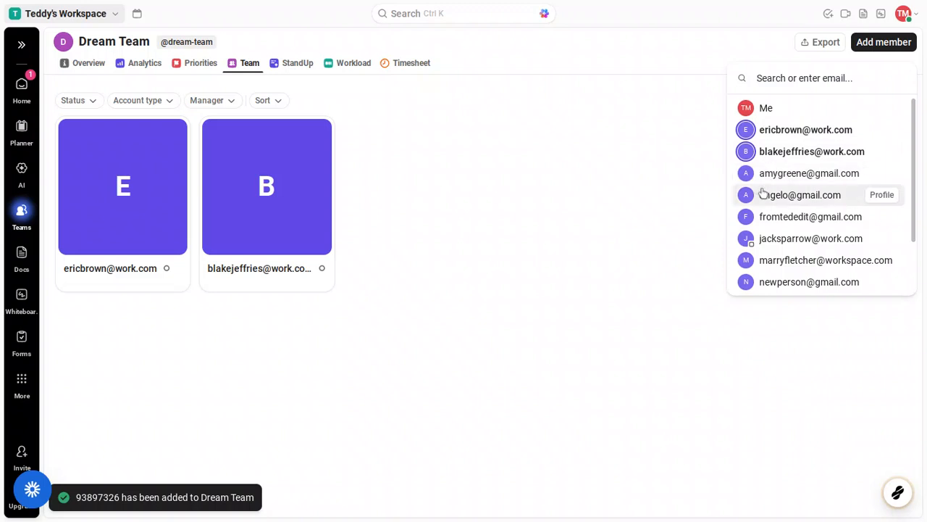
left_click(763, 193)
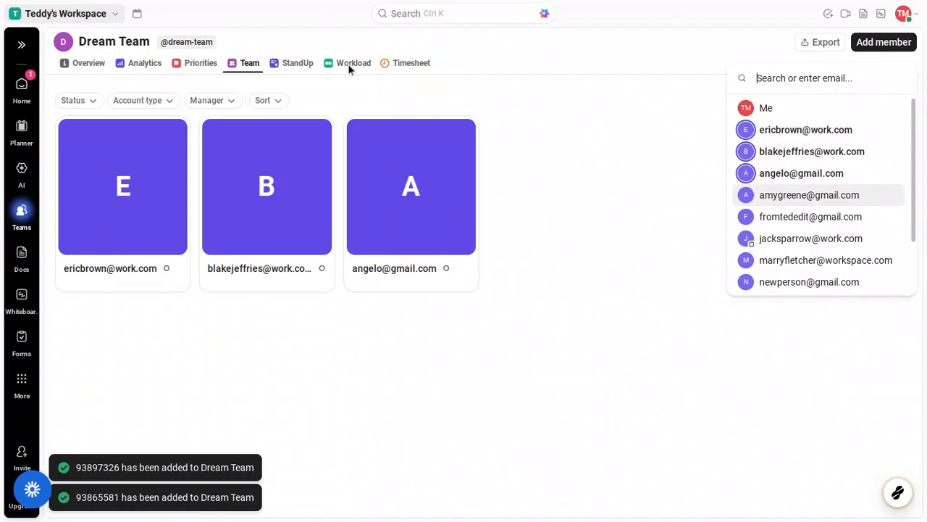
key("Escape")
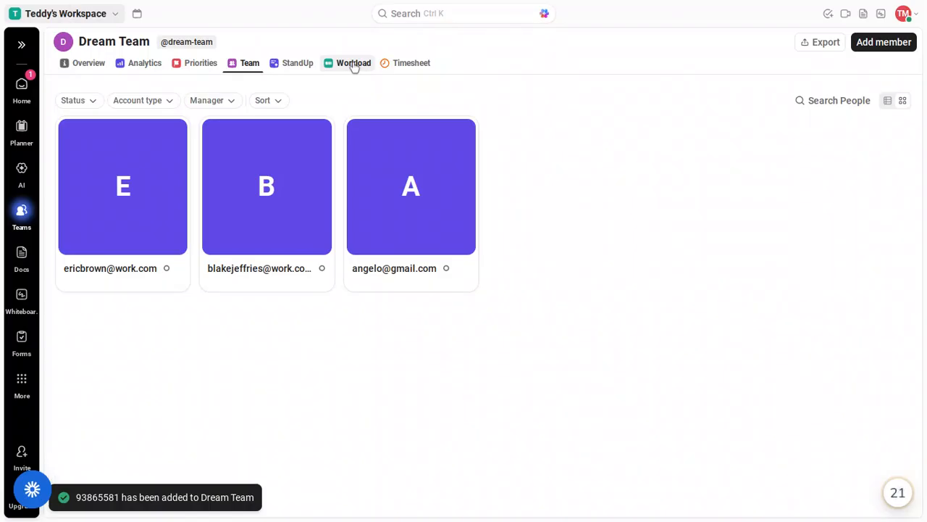
Dismiss the locked Workload tab's upgrade offer and view the team's Analytics instead
left_click(354, 65)
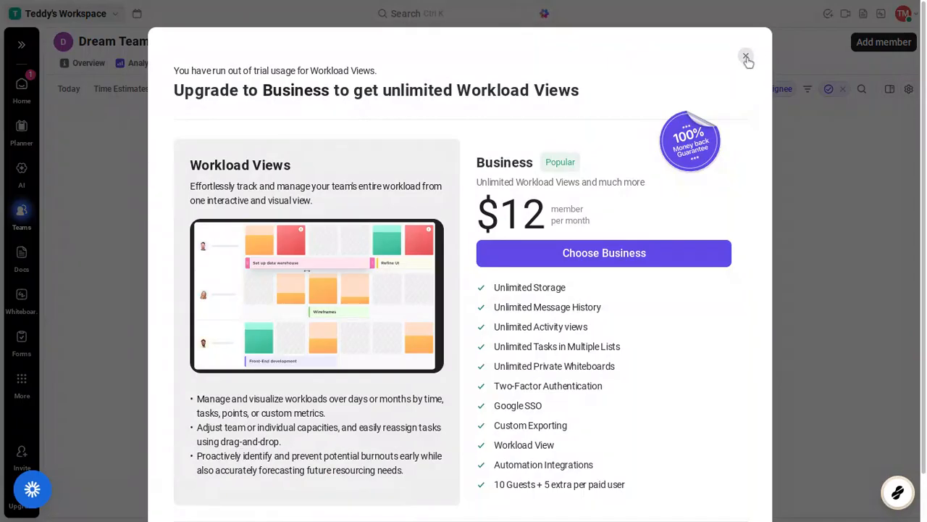
left_click(746, 57)
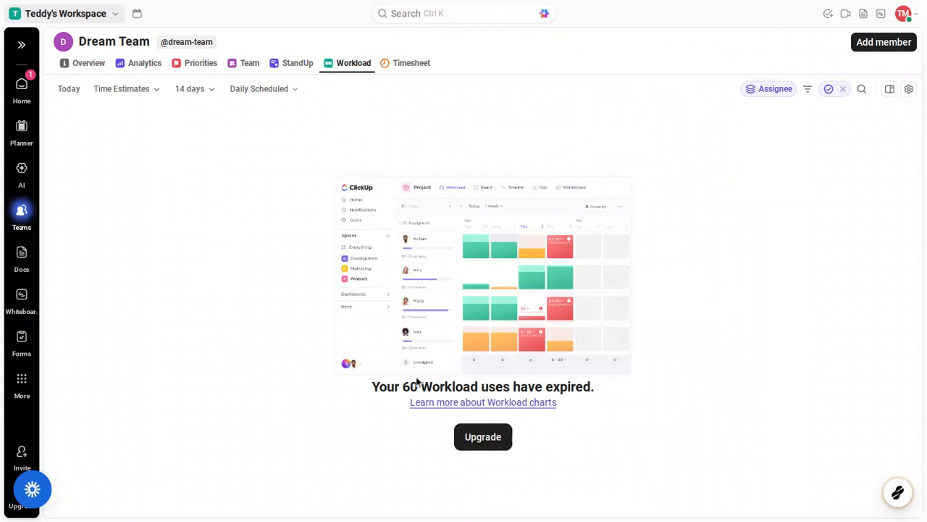
left_click(145, 69)
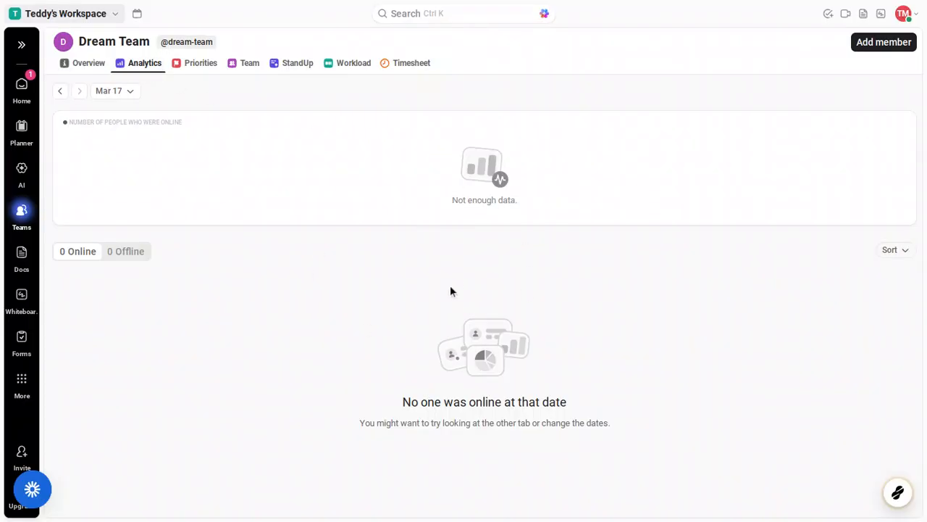
left_click(198, 77)
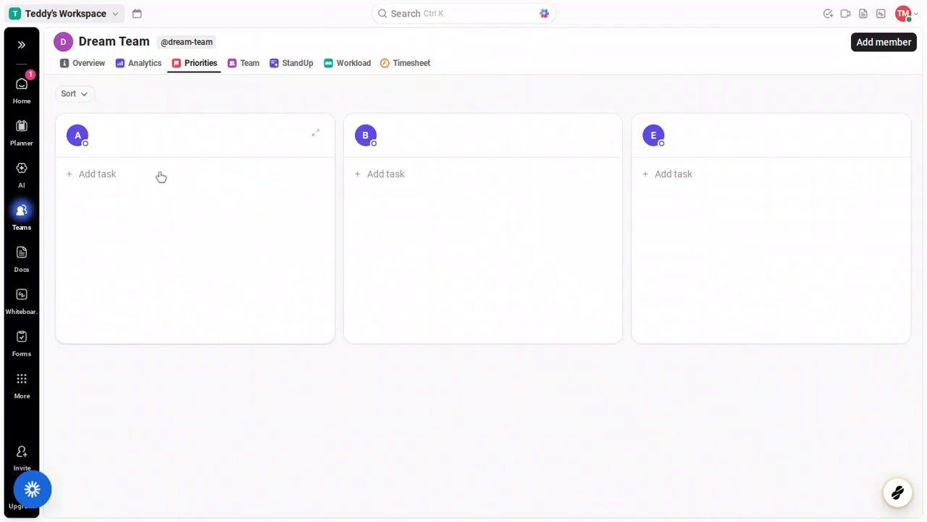
left_click(116, 179)
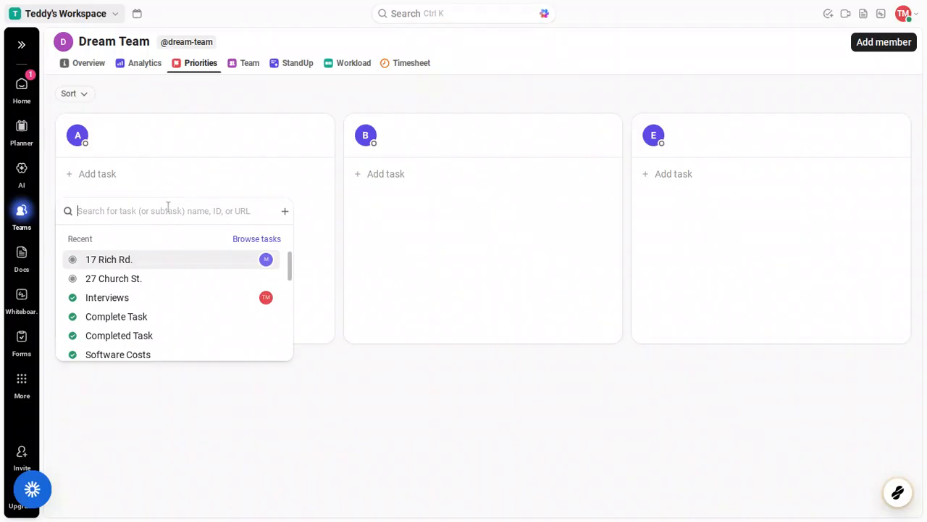
scroll(171, 259, "down", 3)
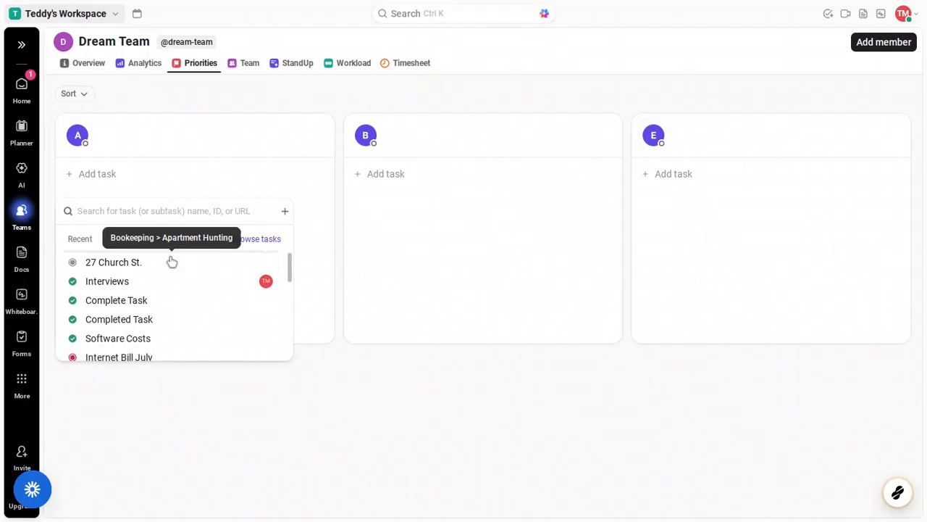
left_click(171, 260)
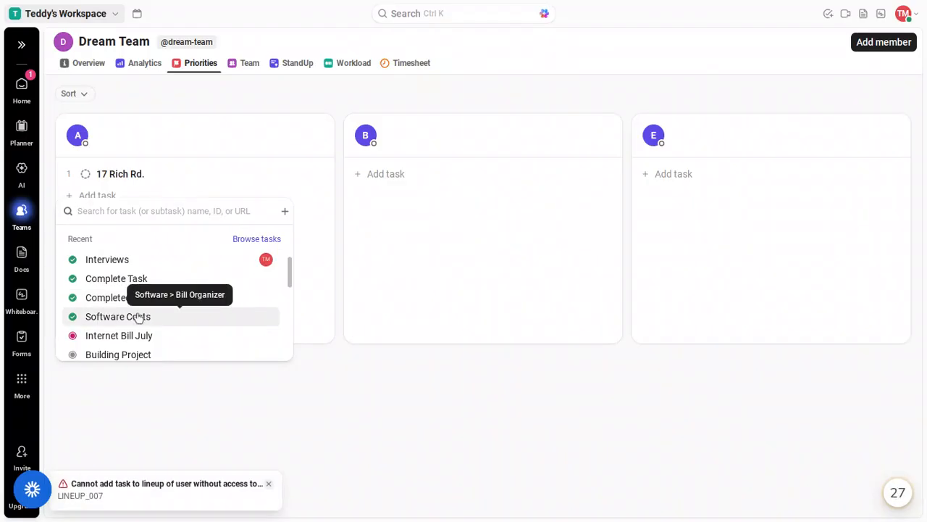
left_click(139, 318)
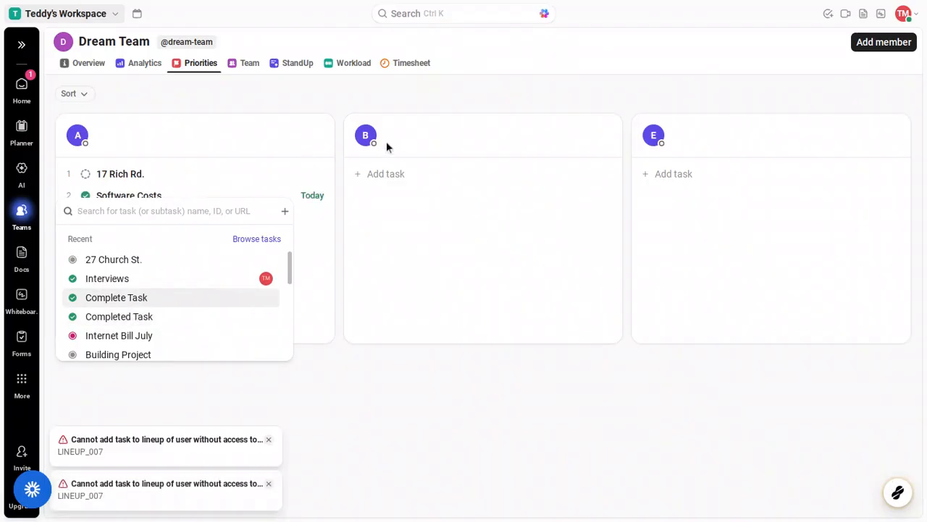